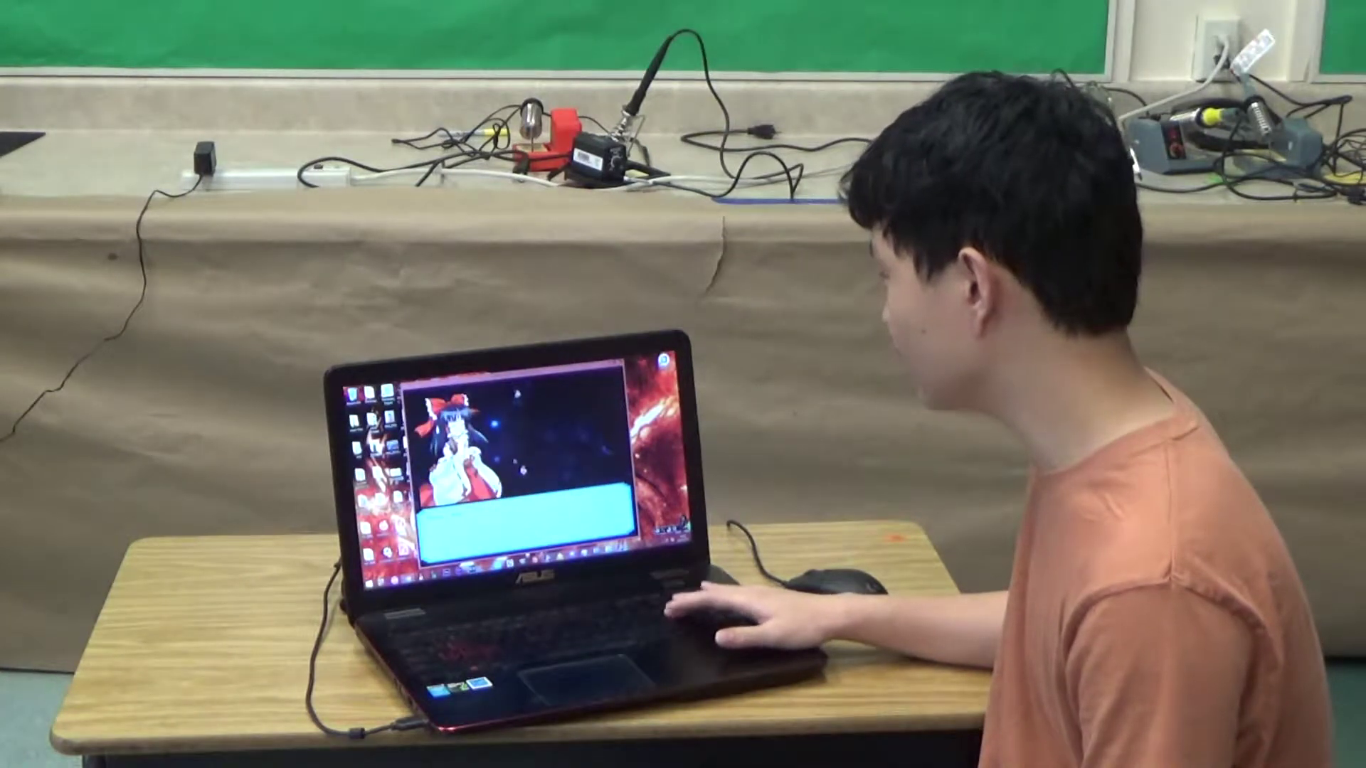
key("z")
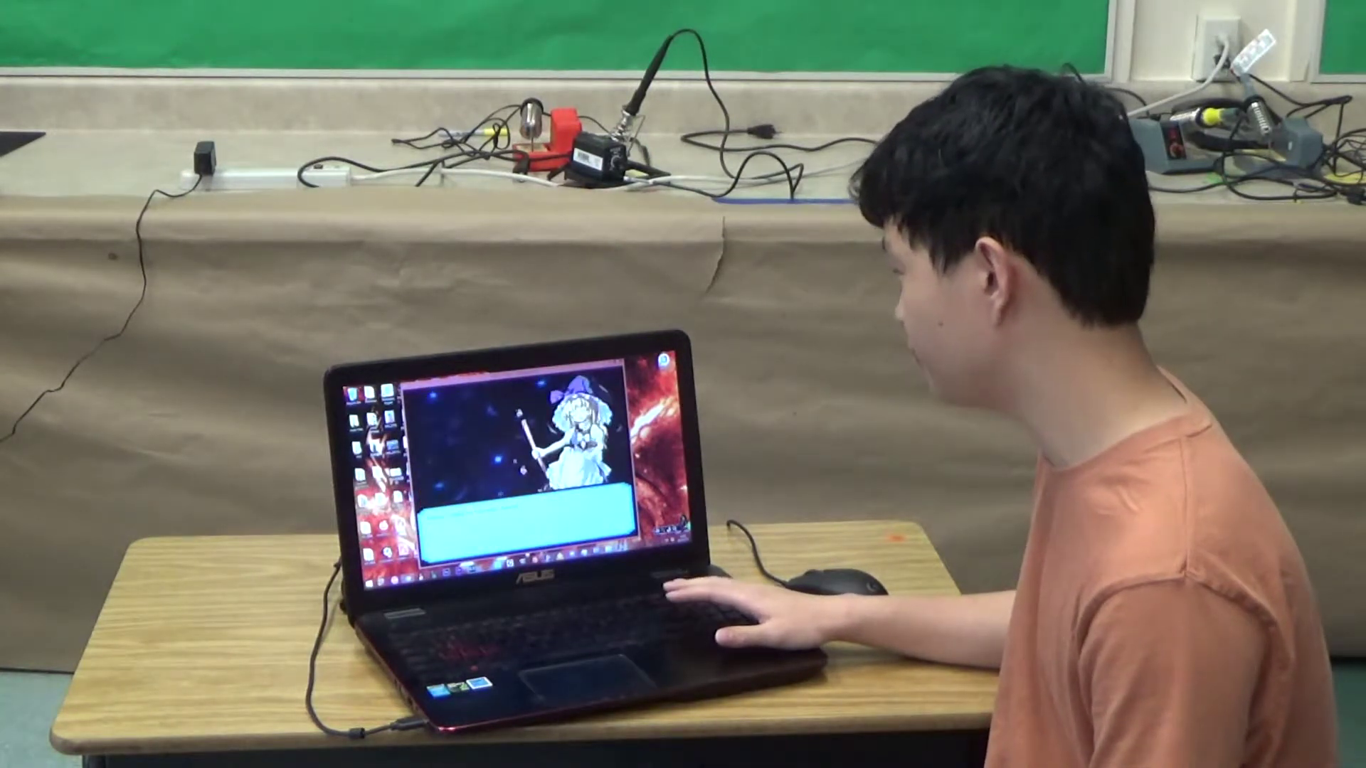
key("z")
key("z")
key("z")
key("z")
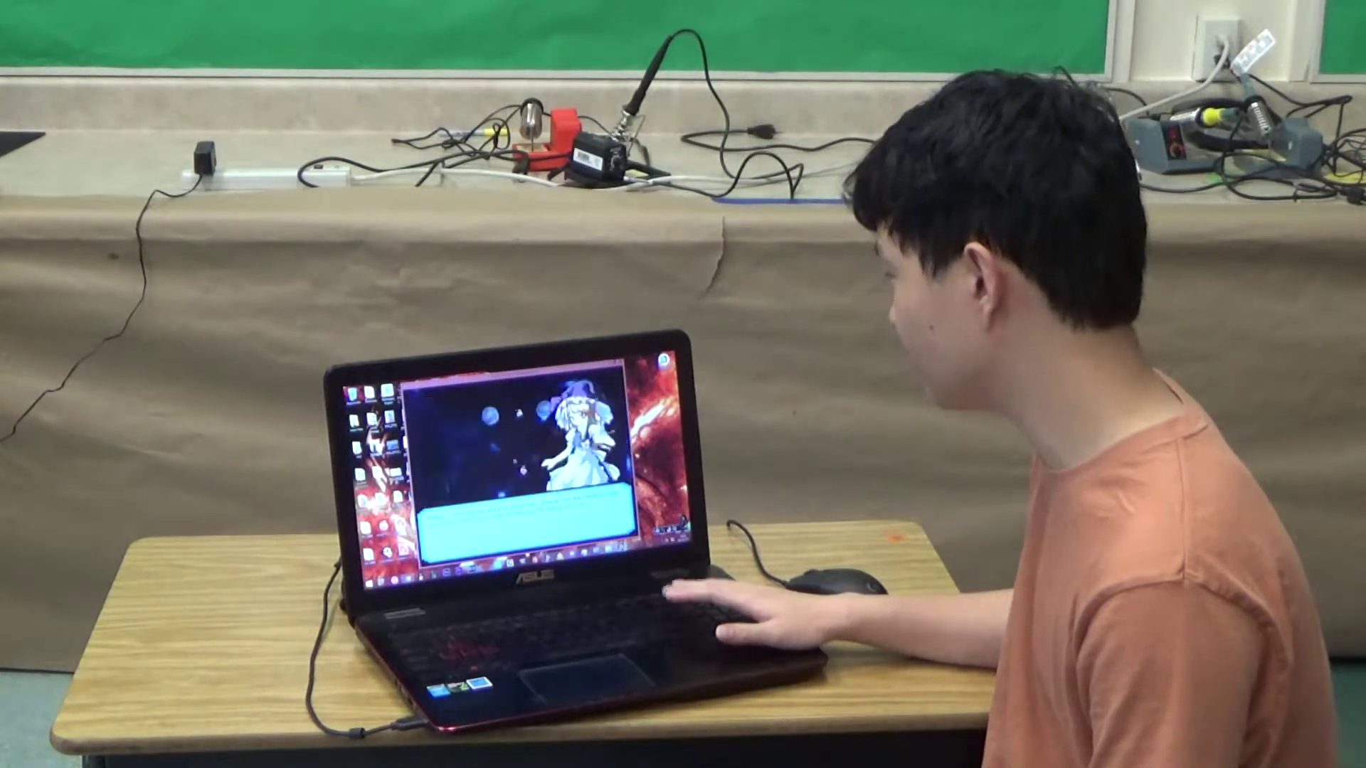
key("z")
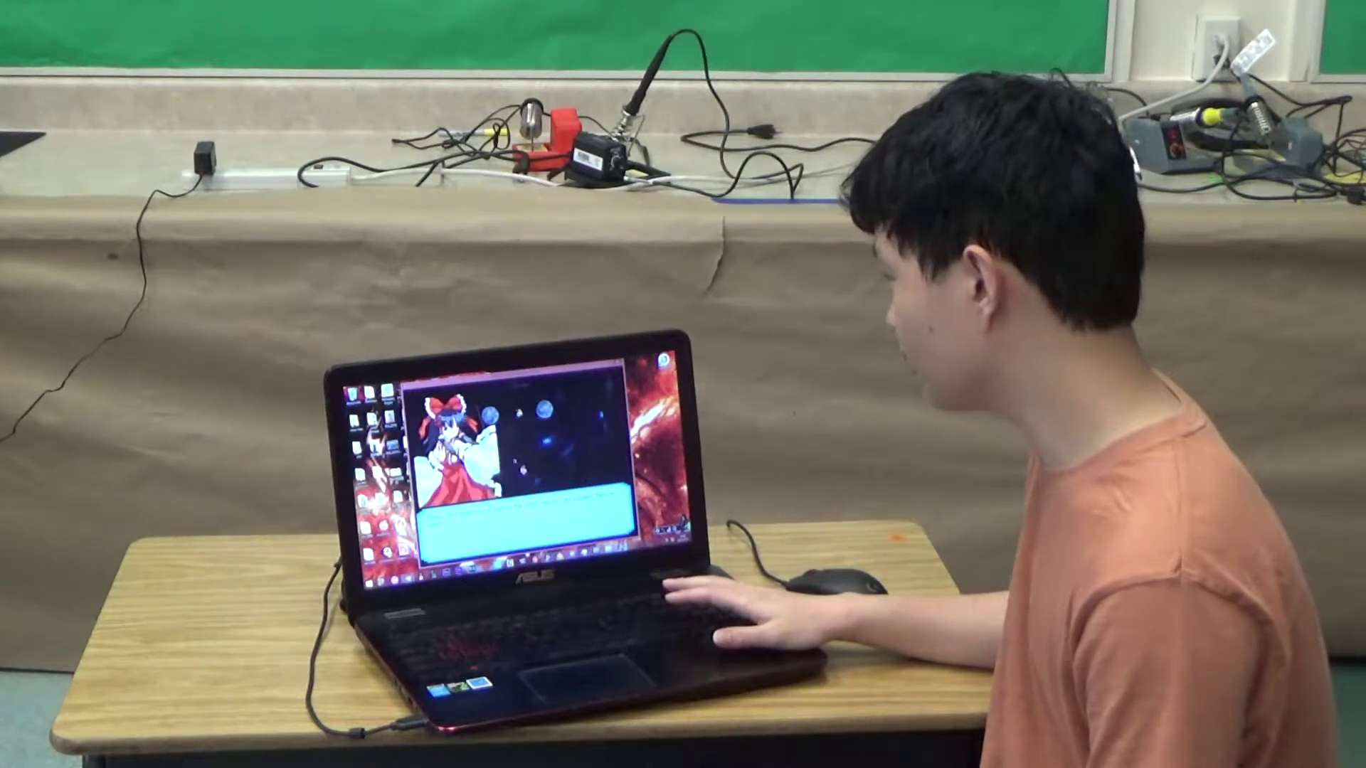
key("z")
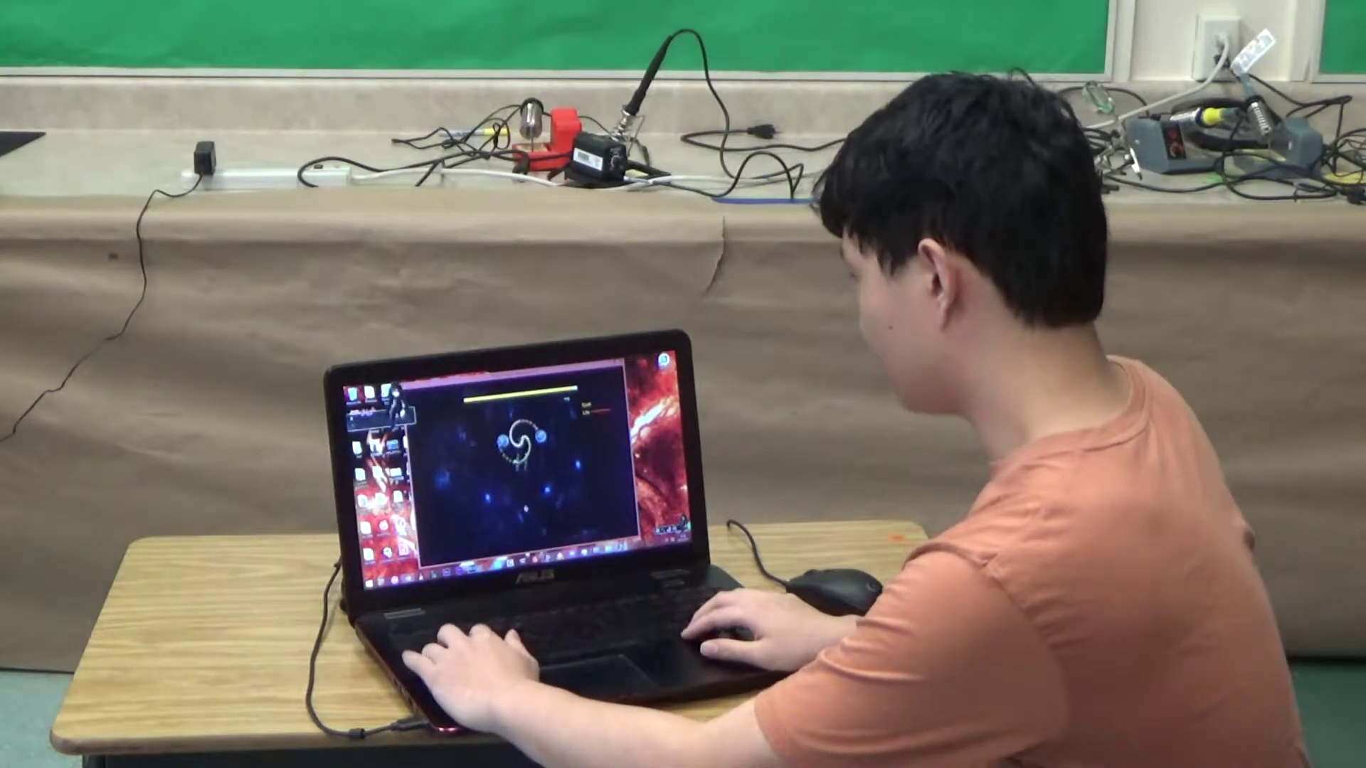